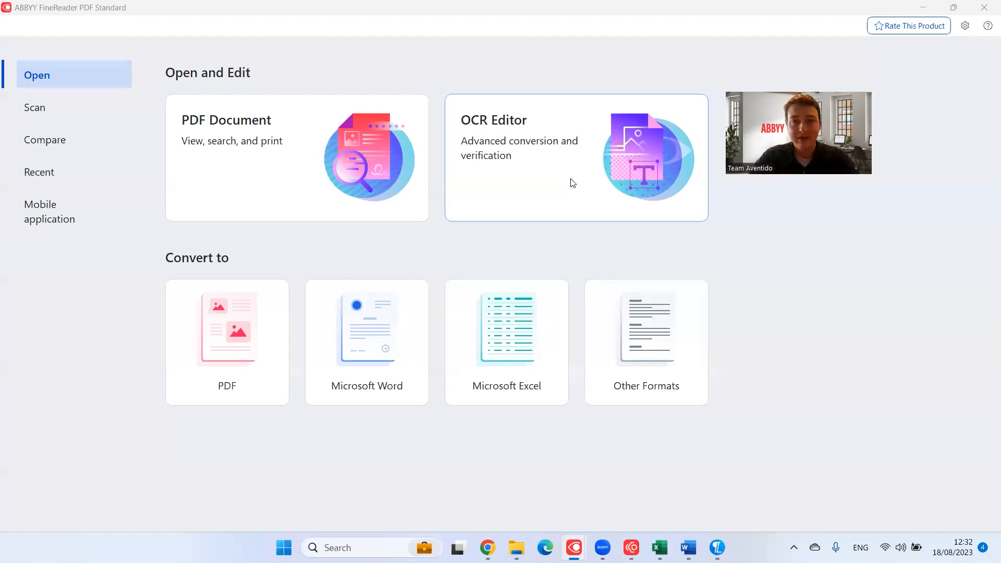
- Review the Scan, Compare and Mobile application sections of the start screen, returning to the Open section
{"action": "left_click", "coordinate": [68, 108]}
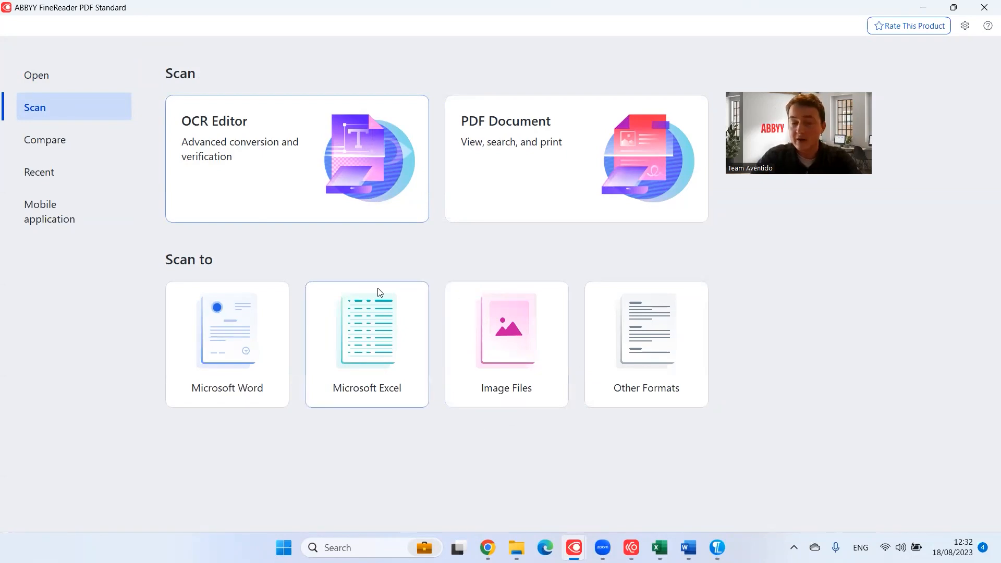
{"action": "left_click", "coordinate": [60, 141]}
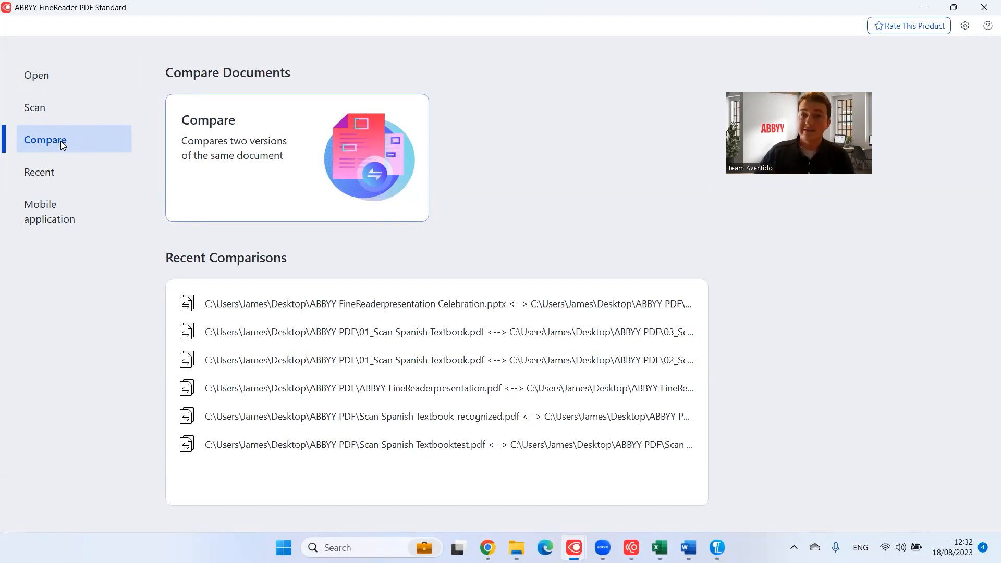
{"action": "left_click", "coordinate": [60, 212]}
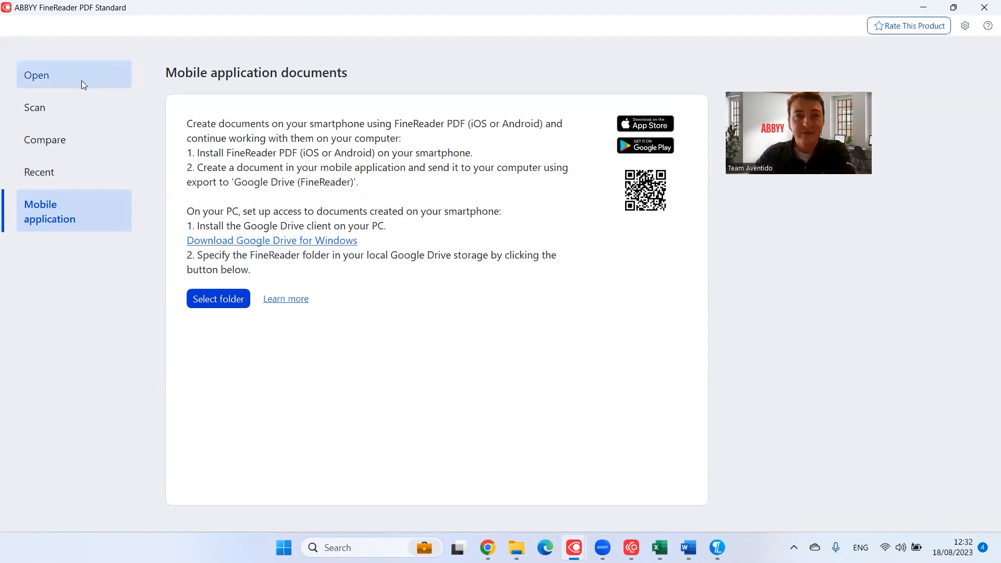
{"action": "left_click", "coordinate": [81, 81]}
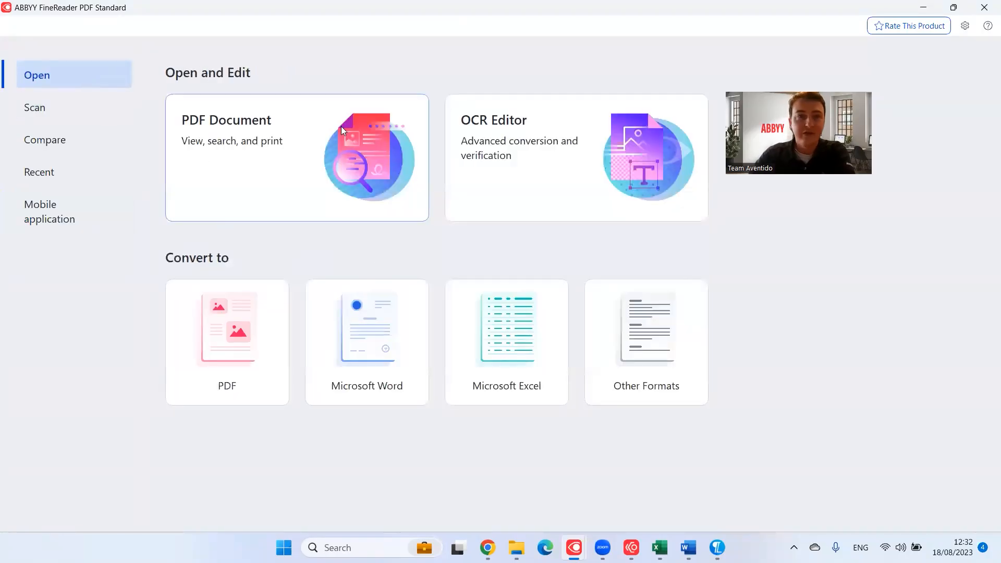
- Open the PDF document "Scan Spanish Textbook" from the ABBYY PDF folder on the desktop
{"action": "left_click", "coordinate": [331, 162]}
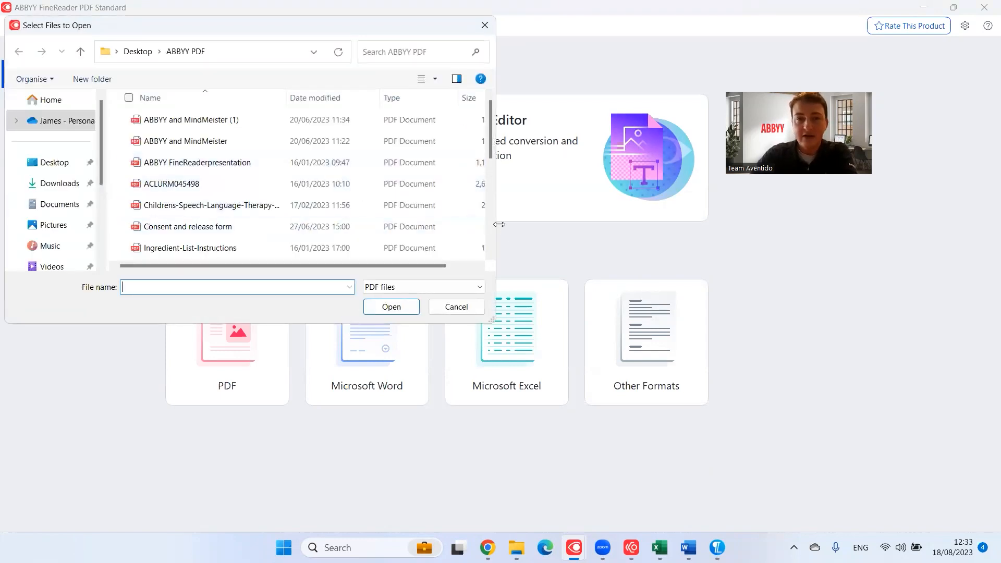
{"action": "scroll", "coordinate": [488, 233], "scroll_direction": "down", "scroll_amount": 10}
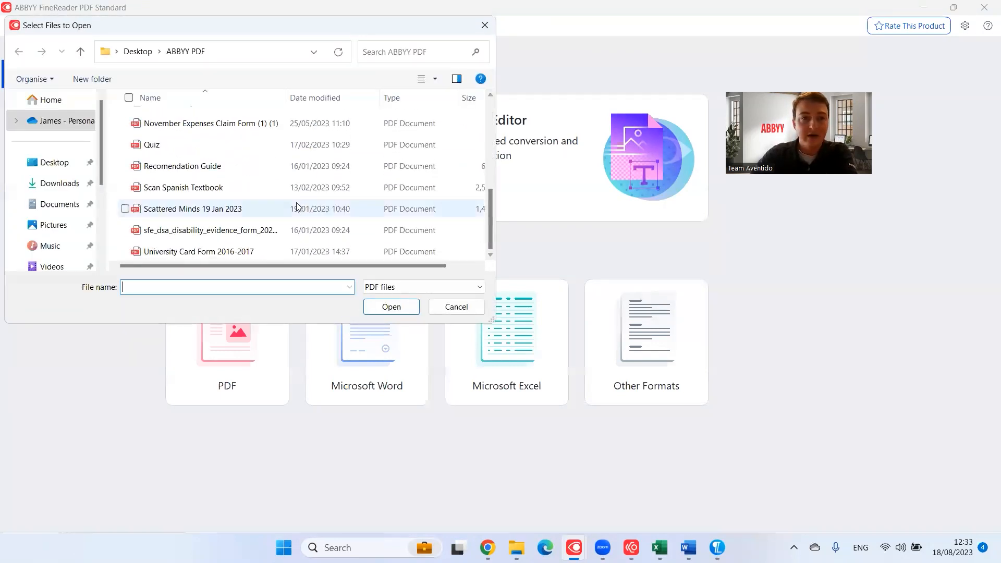
{"action": "double_click", "coordinate": [281, 187]}
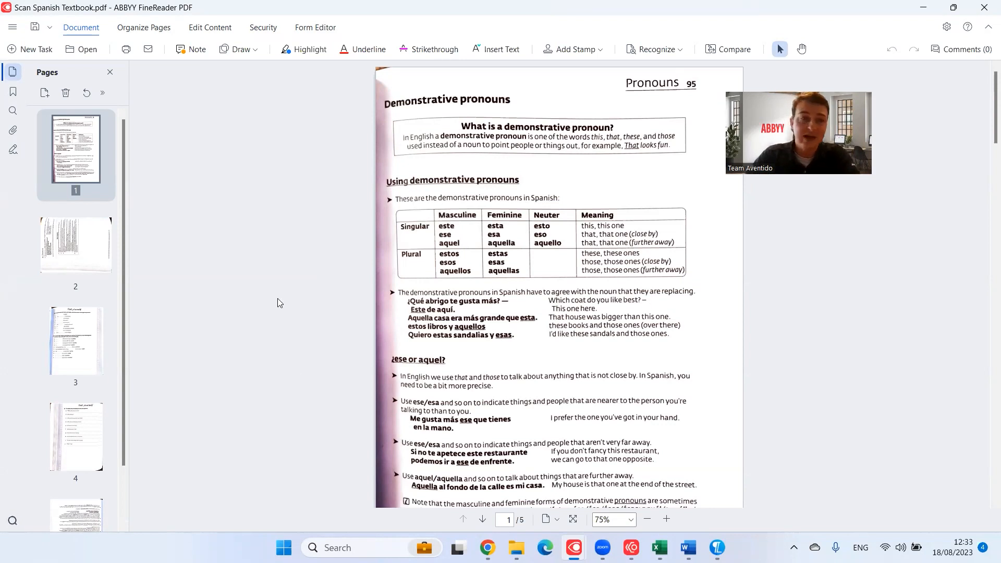
- Check the scanned orientation of pages 2 and 5, and return to page 1
{"action": "left_click", "coordinate": [92, 243]}
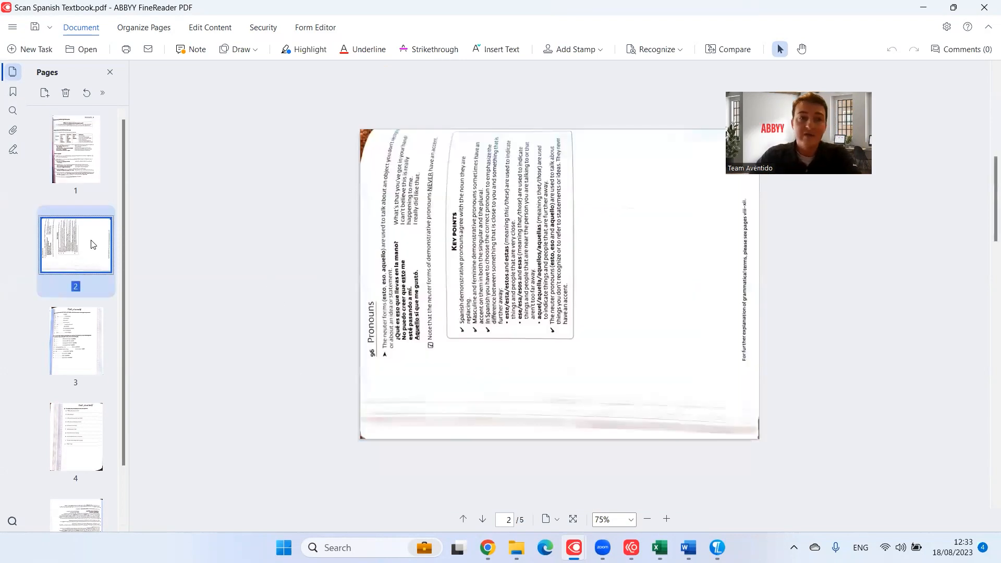
{"action": "left_click", "coordinate": [85, 521]}
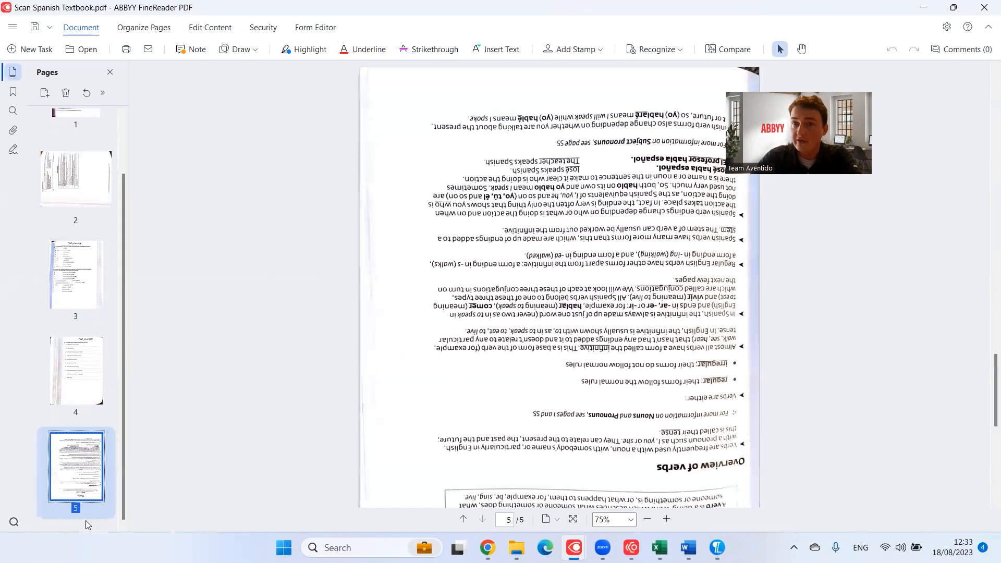
{"action": "left_click", "coordinate": [123, 161]}
{"action": "left_click", "coordinate": [76, 159]}
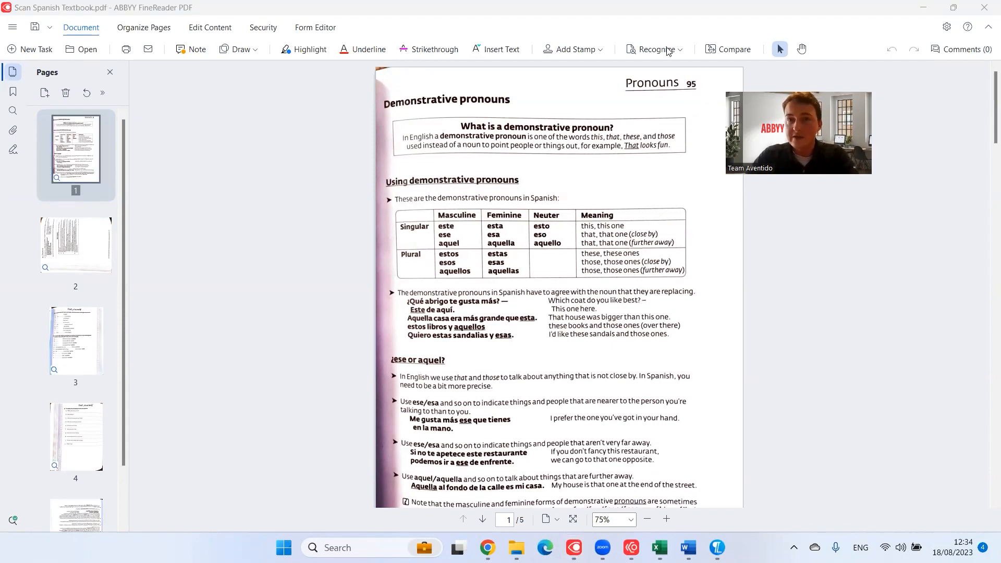
- Open the document recognition settings and examine the full list of OCR languages, including the formal languages, keeping the automatic selection
{"action": "left_click", "coordinate": [649, 52]}
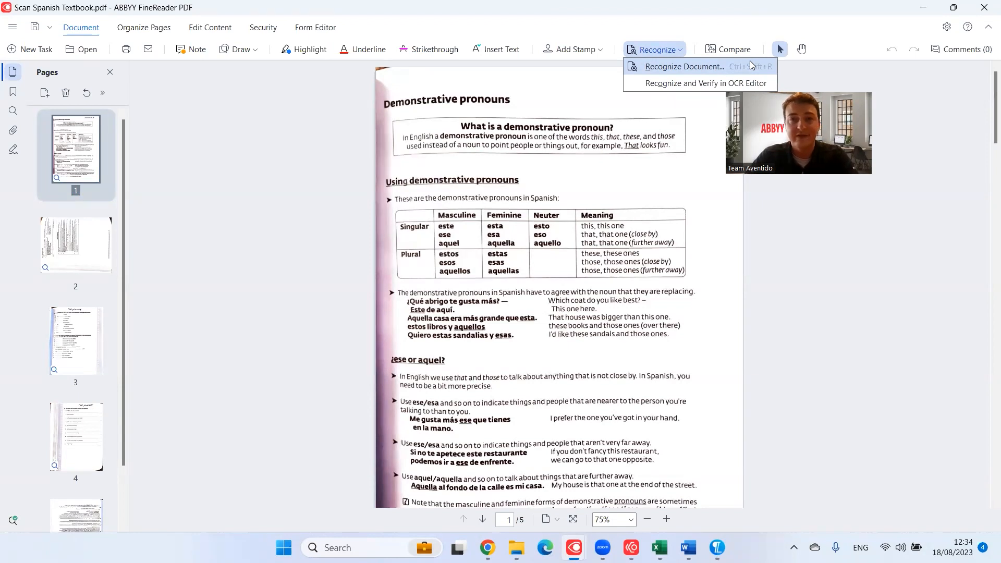
{"action": "left_click", "coordinate": [683, 66]}
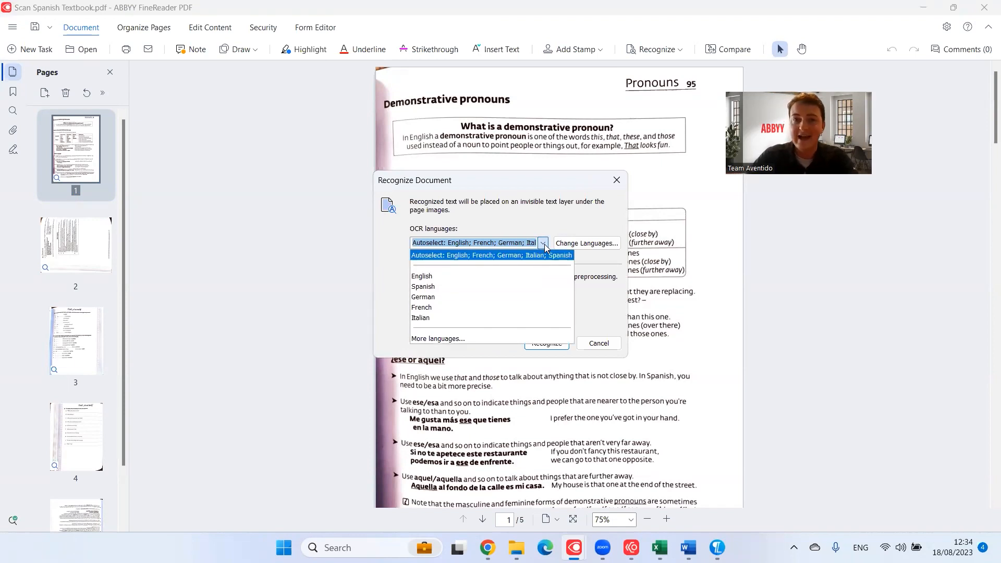
{"action": "left_click", "coordinate": [504, 338]}
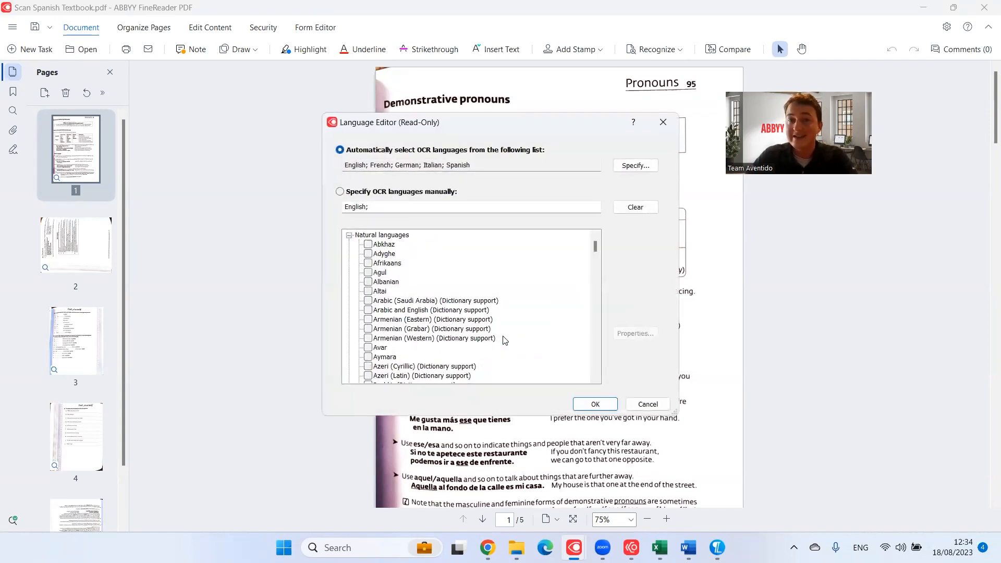
{"action": "scroll", "coordinate": [596, 331], "scroll_direction": "down", "scroll_amount": 5}
{"action": "scroll", "coordinate": [598, 335], "scroll_direction": "down", "scroll_amount": 10}
{"action": "scroll", "coordinate": [598, 336], "scroll_direction": "down", "scroll_amount": 20}
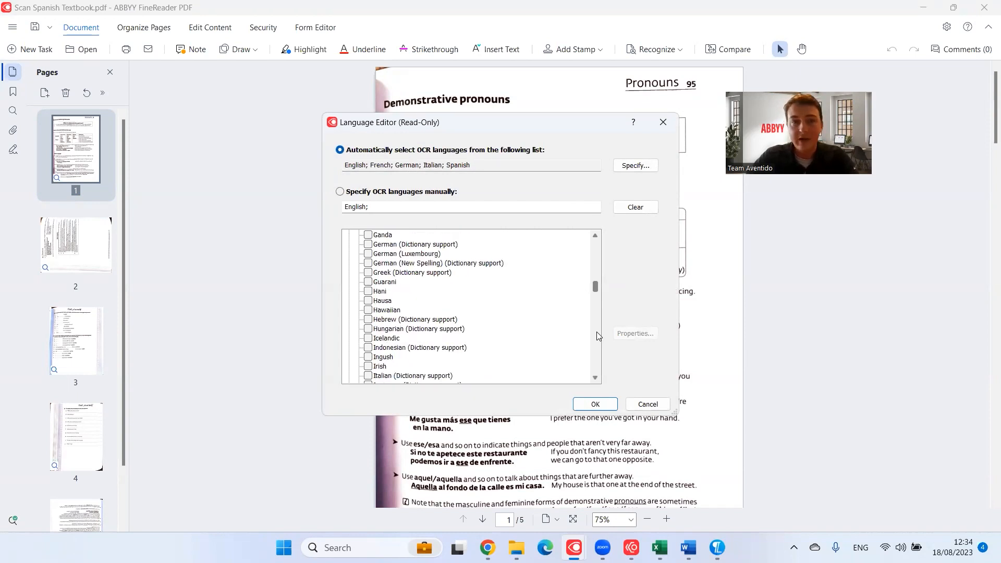
{"action": "scroll", "coordinate": [597, 335], "scroll_direction": "down", "scroll_amount": 5}
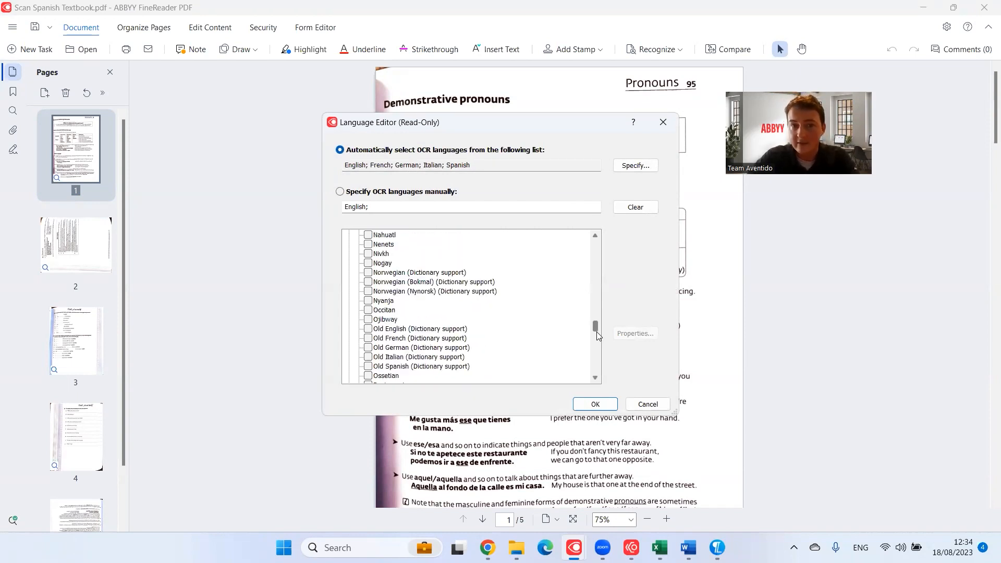
{"action": "scroll", "coordinate": [597, 342], "scroll_direction": "down", "scroll_amount": 5}
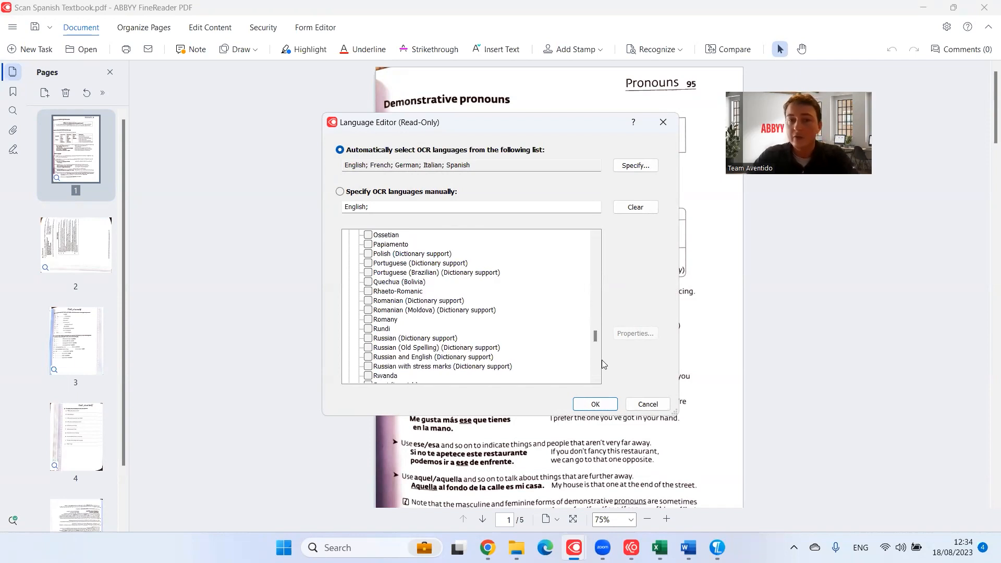
{"action": "scroll", "coordinate": [599, 364], "scroll_direction": "down", "scroll_amount": 10}
{"action": "scroll", "coordinate": [598, 363], "scroll_direction": "down", "scroll_amount": 5}
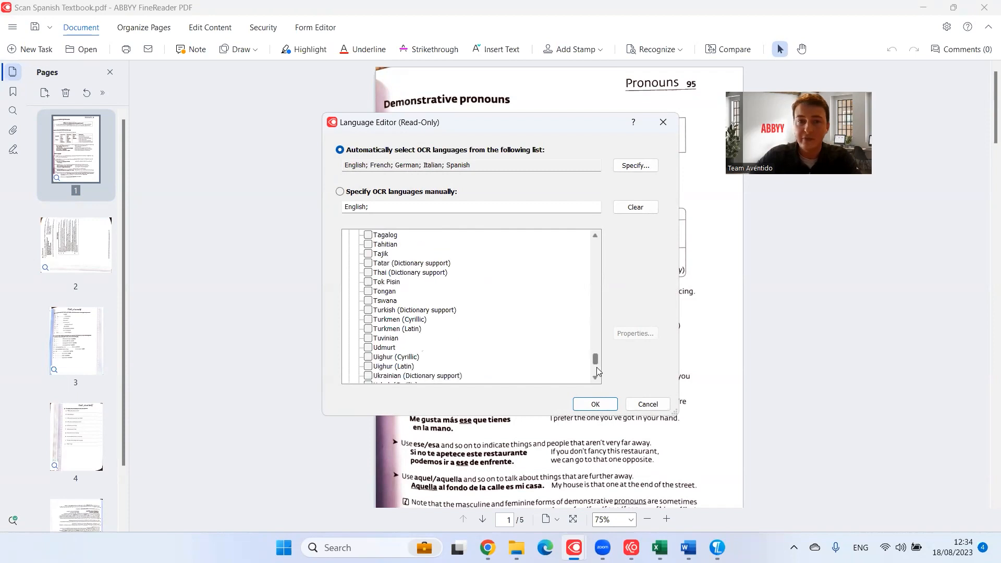
{"action": "left_click", "coordinate": [348, 376]}
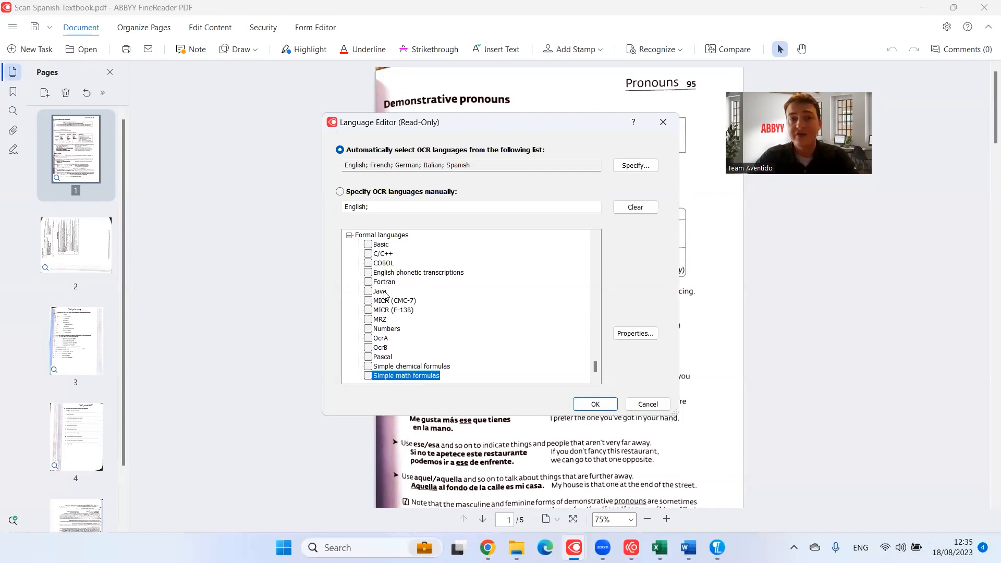
{"action": "left_click", "coordinate": [594, 403]}
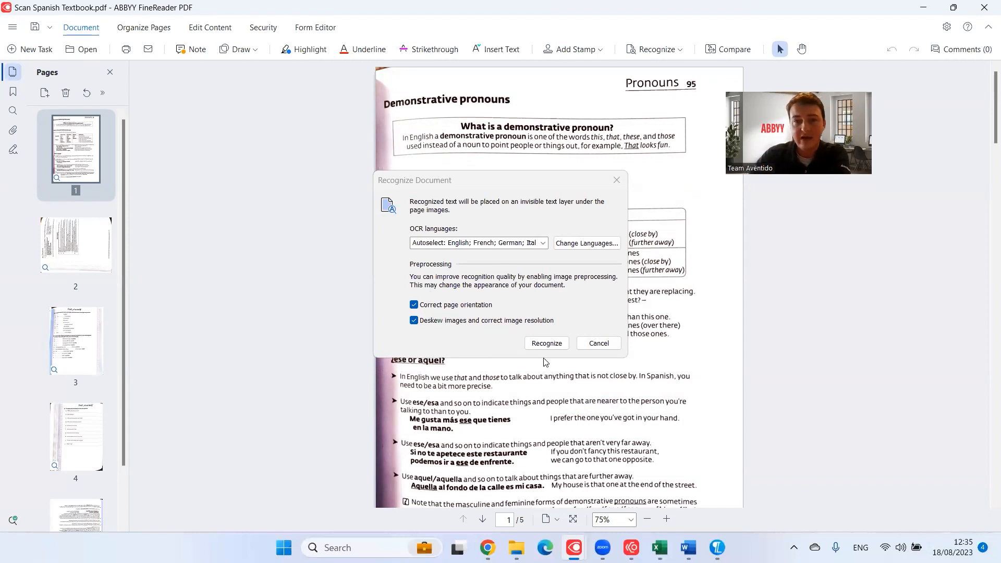
- Recognize the document's text with autoselected languages, corrected page orientation, and deskewed images with corrected resolution
{"action": "left_click", "coordinate": [556, 342]}
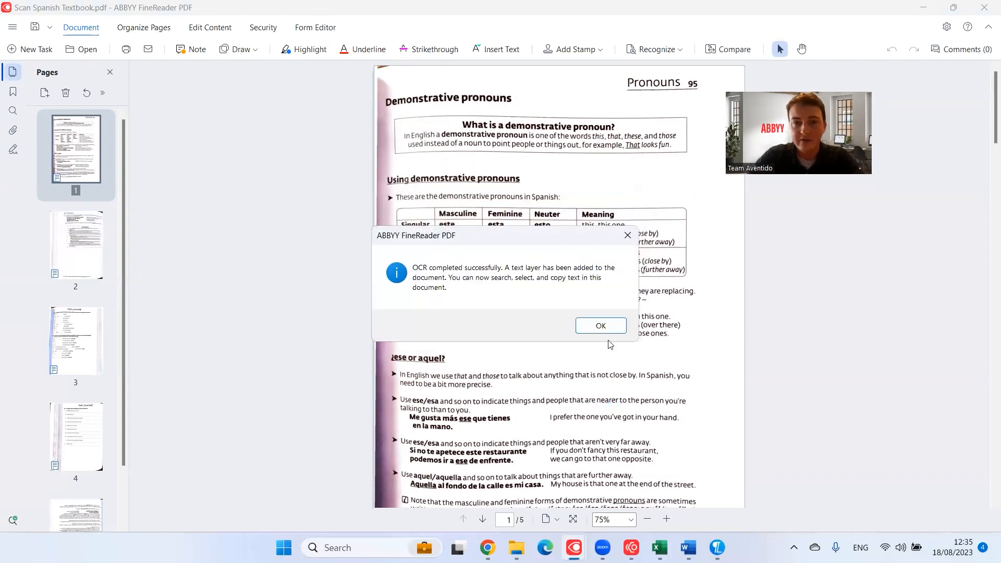
{"action": "left_click", "coordinate": [601, 324]}
{"action": "left_click_drag", "start_coordinate": [639, 324], "coordinate": [568, 324]}
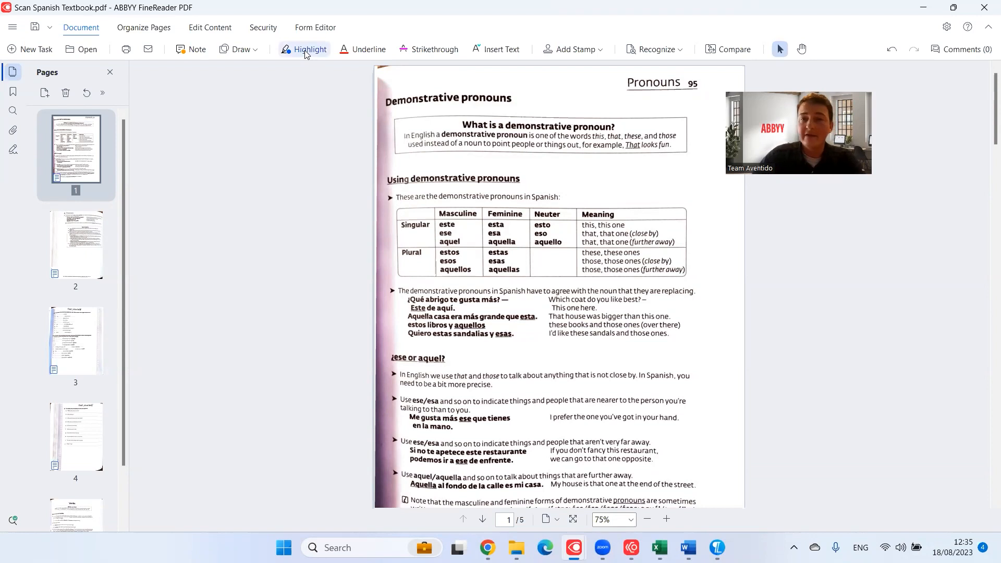
- Highlight the text from "That house was bigger" through "those ones (over there)" in orange and "like these sandals and those" in yellow
{"action": "left_click", "coordinate": [306, 55]}
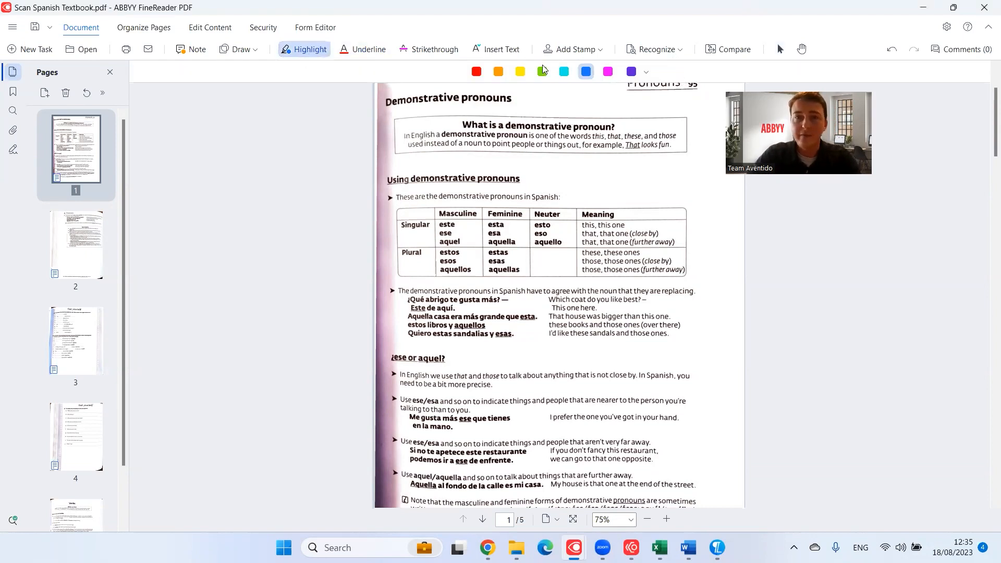
{"action": "left_click", "coordinate": [498, 71]}
{"action": "left_click_drag", "start_coordinate": [555, 316], "coordinate": [675, 325]}
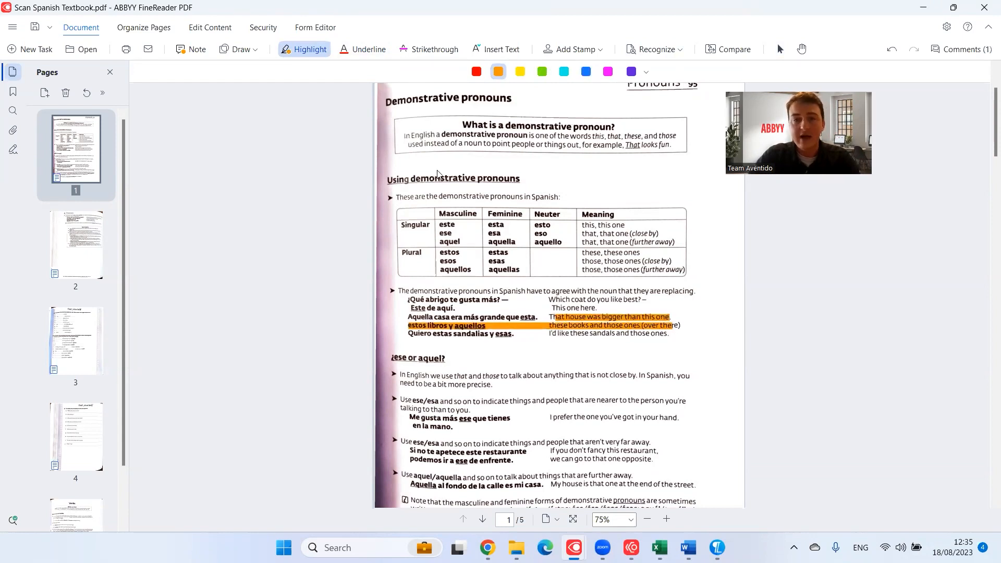
{"action": "left_click", "coordinate": [520, 71]}
{"action": "left_click_drag", "start_coordinate": [554, 334], "coordinate": [644, 334]}
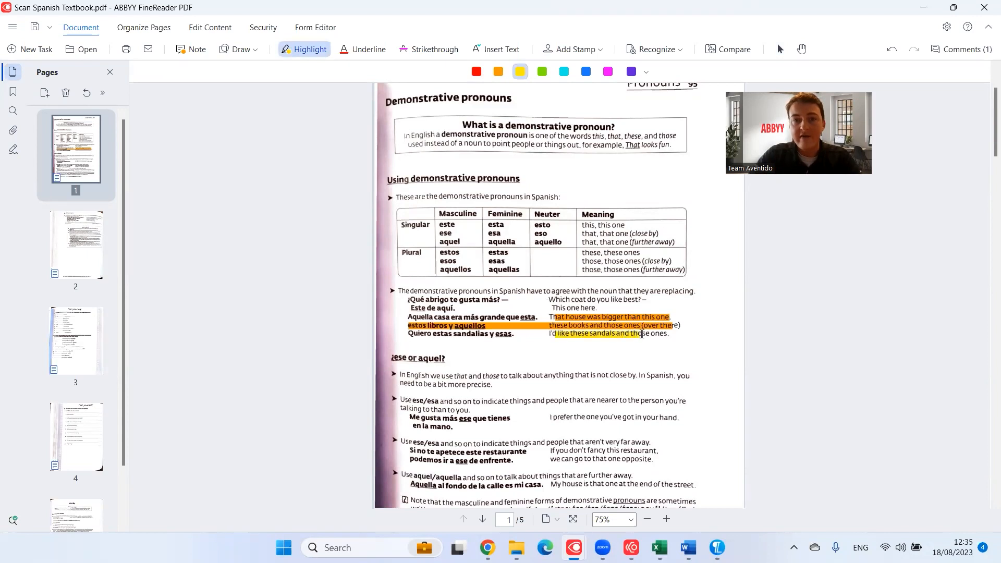
{"action": "left_click", "coordinate": [647, 72]}
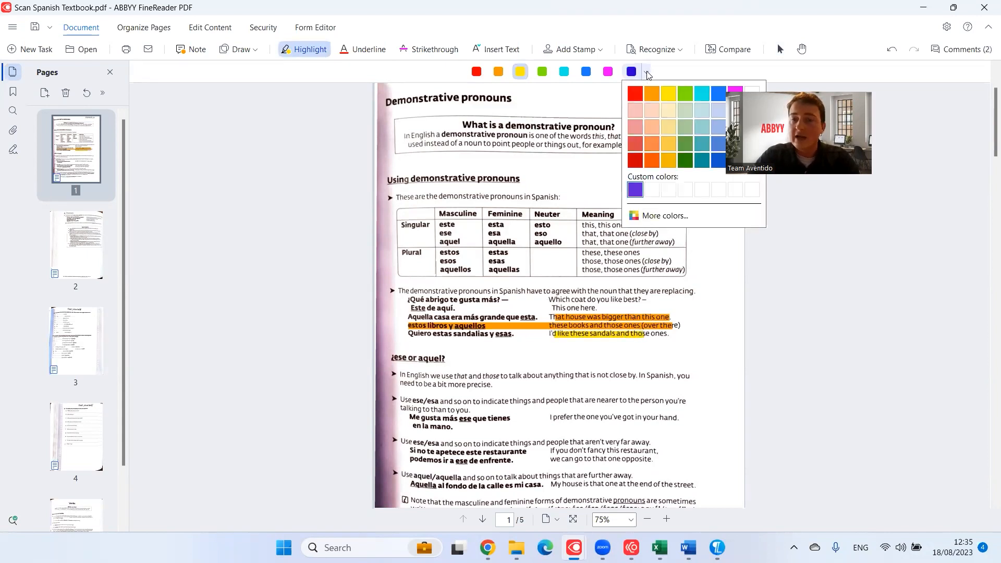
{"action": "left_click", "coordinate": [651, 214]}
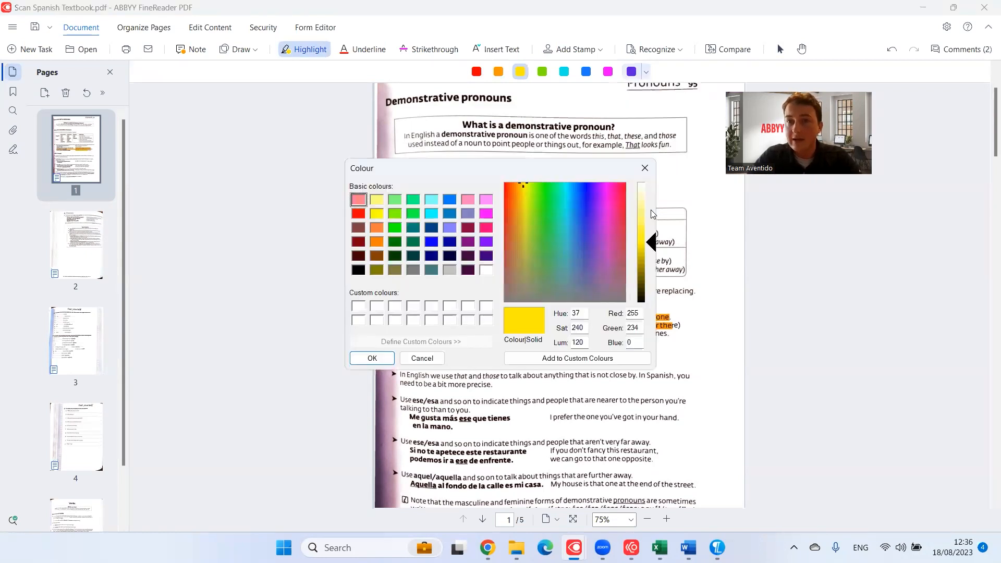
{"action": "left_click", "coordinate": [646, 168]}
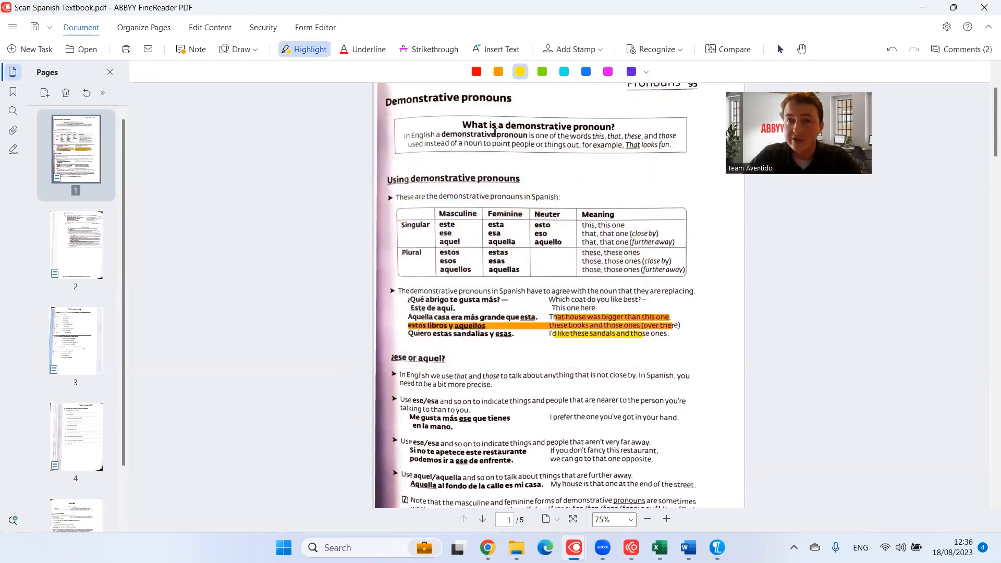
- Underline "in Spanish have to agree" in red in the sentence below the demonstrative pronouns table
{"action": "left_click", "coordinate": [350, 54]}
{"action": "left_click_drag", "start_coordinate": [398, 291], "coordinate": [490, 291]}
{"action": "left_click_drag", "start_coordinate": [555, 288], "coordinate": [560, 291]}
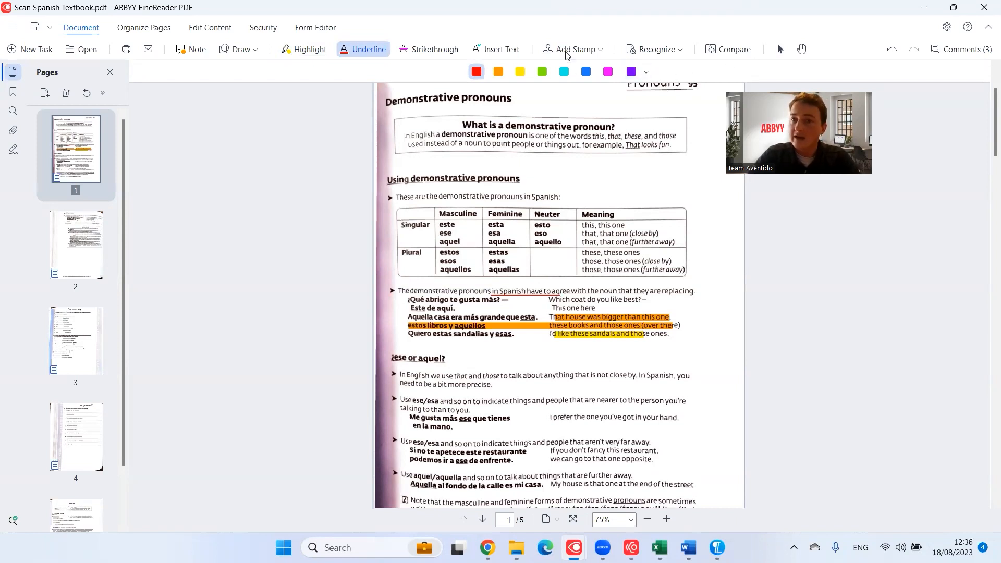
- Strike through "esta" and "aquel" in magenta in the singular row of the pronouns table
{"action": "left_click", "coordinate": [435, 49]}
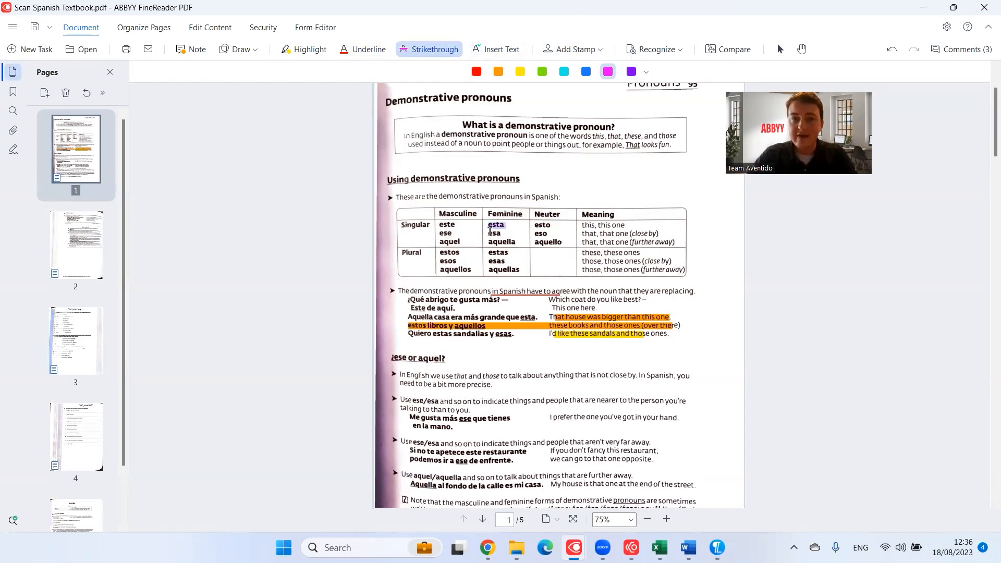
{"action": "left_click_drag", "start_coordinate": [496, 231], "coordinate": [497, 233]}
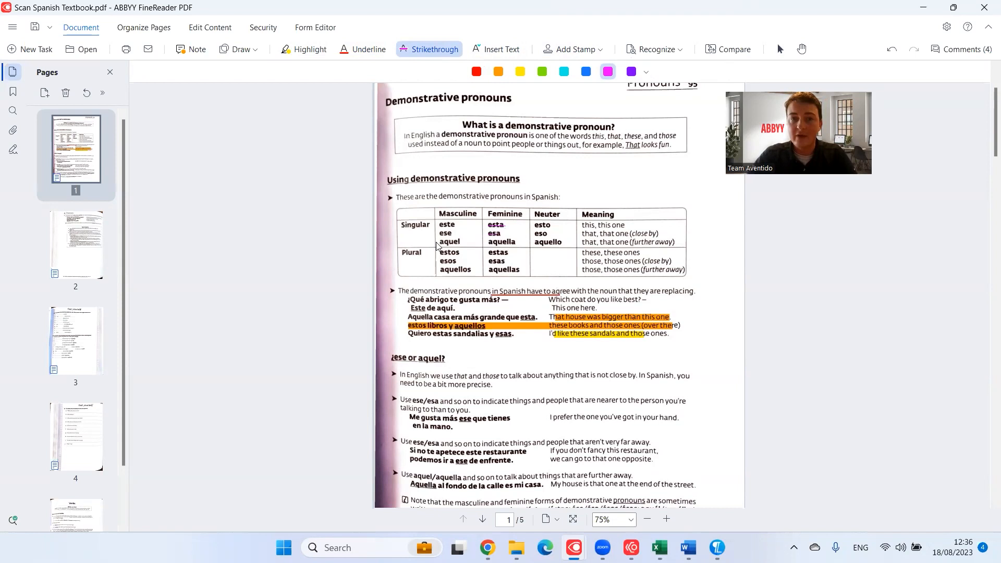
{"action": "left_click_drag", "start_coordinate": [438, 242], "coordinate": [462, 241]}
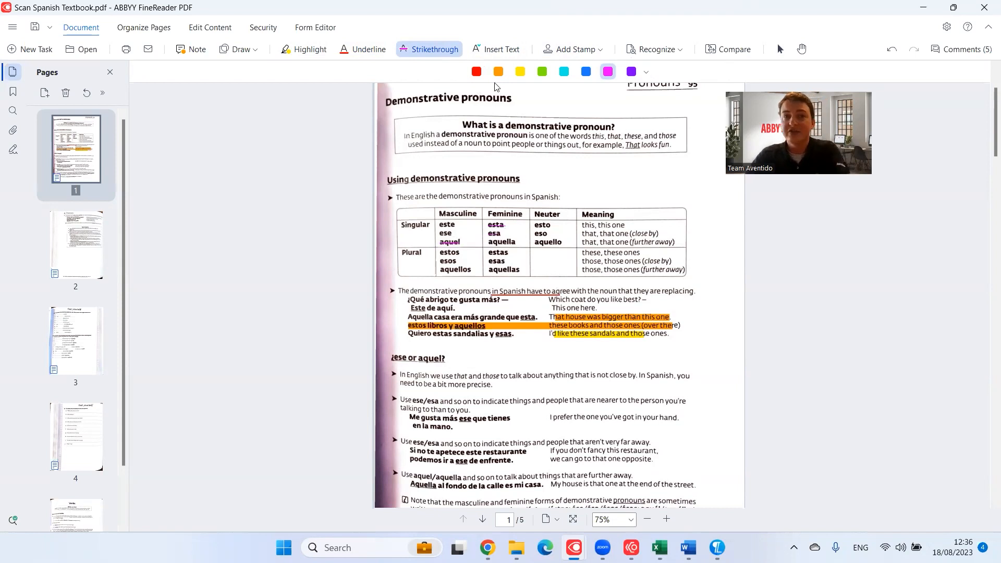
{"action": "left_click", "coordinate": [440, 51]}
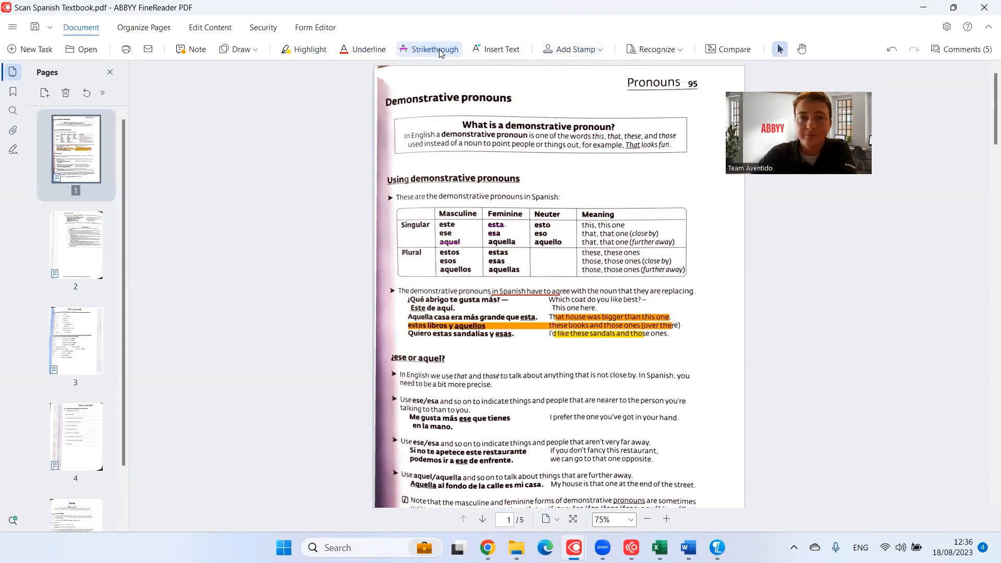
- Add a light blue text insertion mark after "this, this one" in the Meaning column with the comment "Note"
{"action": "left_click", "coordinate": [498, 50]}
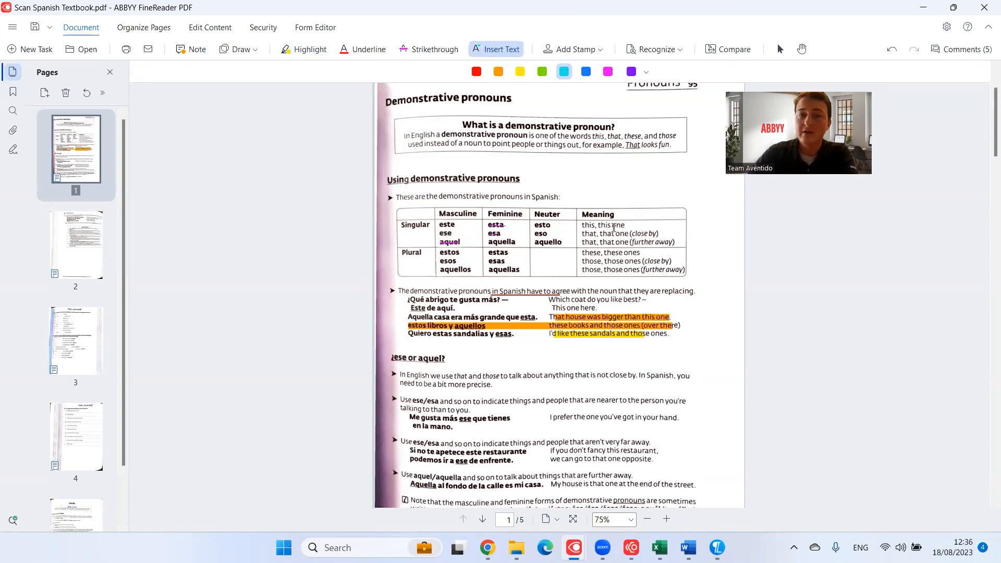
{"action": "left_click", "coordinate": [625, 226]}
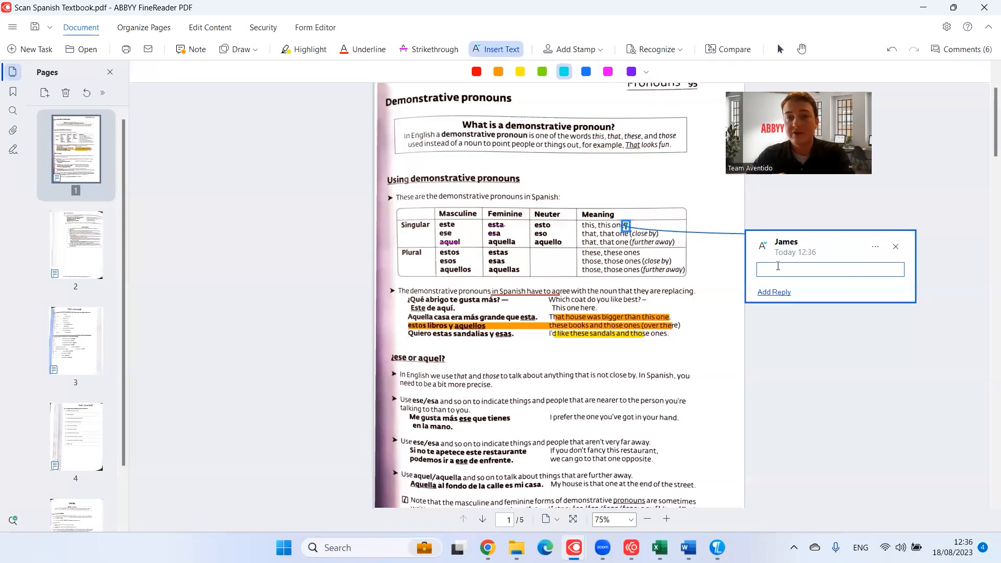
{"action": "type", "text": "Note"}
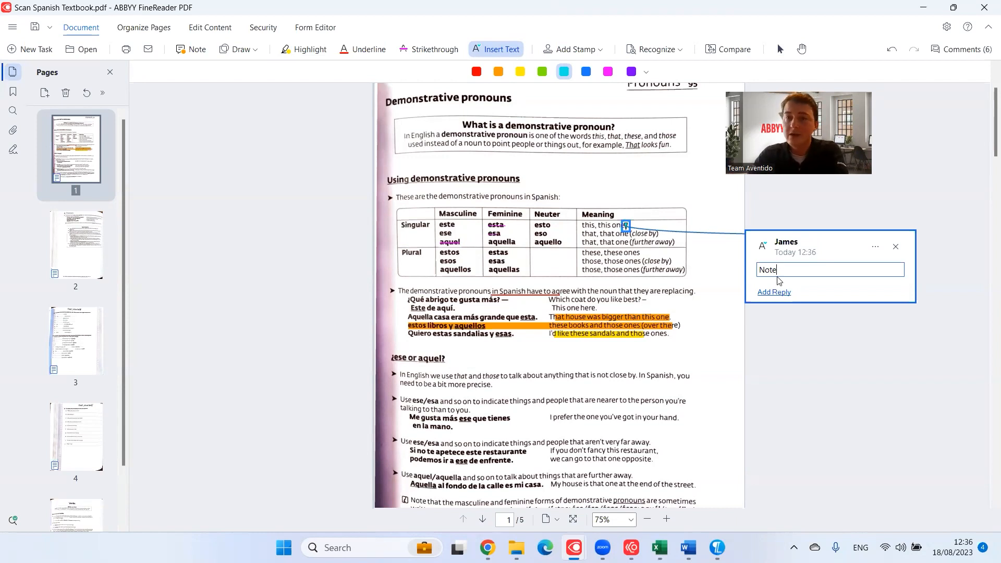
- Add the reply "Note" to the text insertion comment after "this, this one" and set its status to Accepted
{"action": "left_click", "coordinate": [780, 293]}
{"action": "type", "text": "Note"}
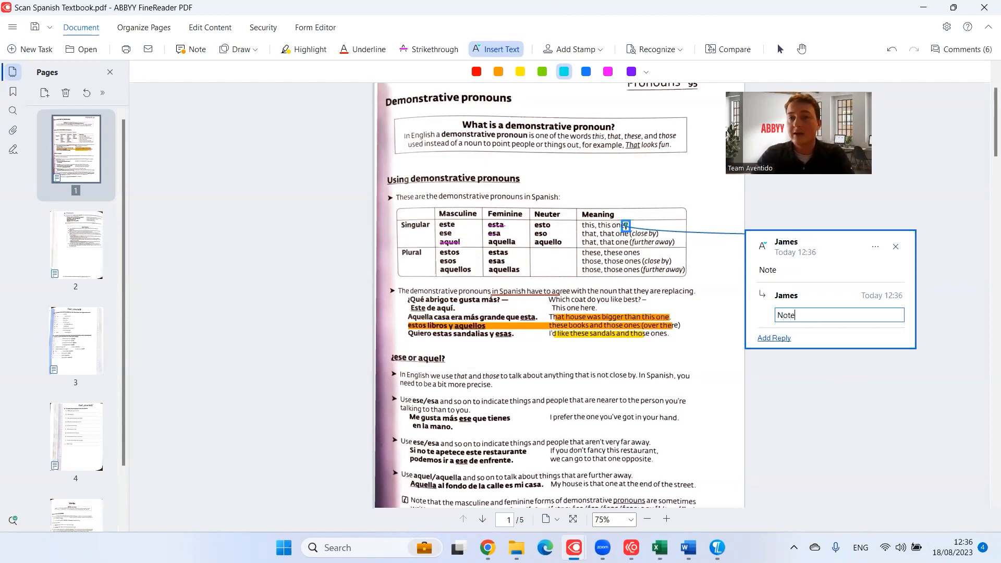
{"action": "left_click", "coordinate": [875, 246]}
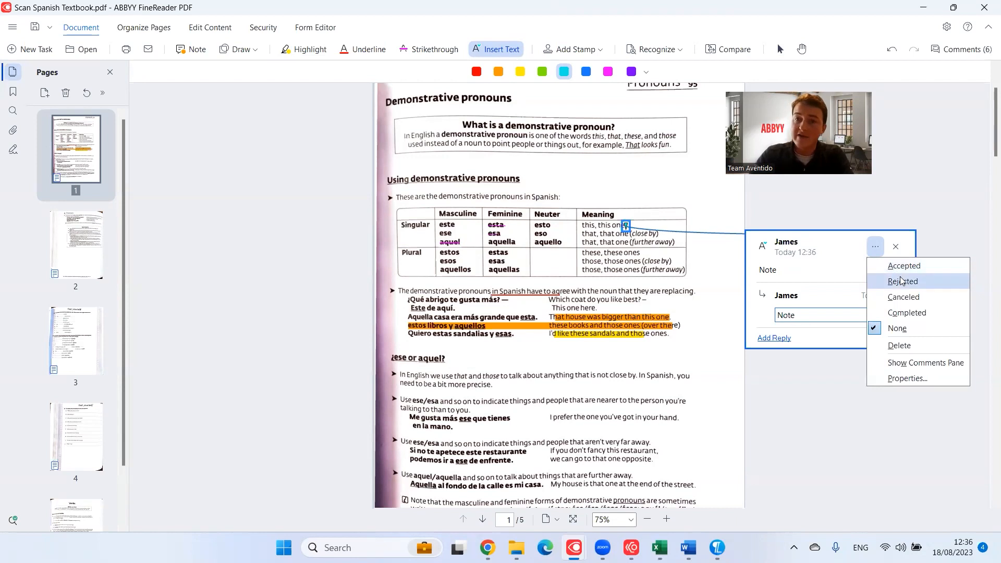
{"action": "left_click", "coordinate": [938, 268]}
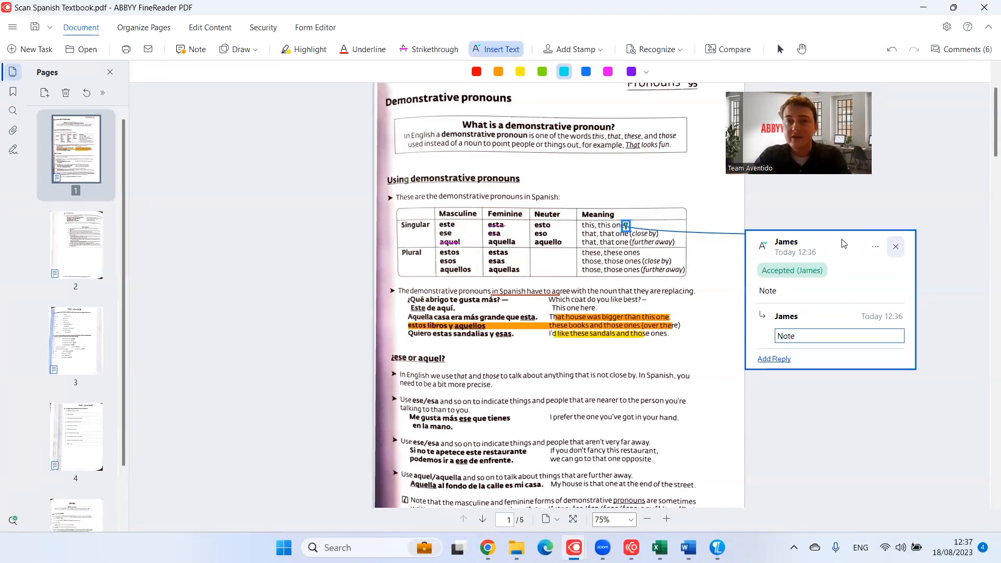
{"action": "left_click", "coordinate": [291, 217]}
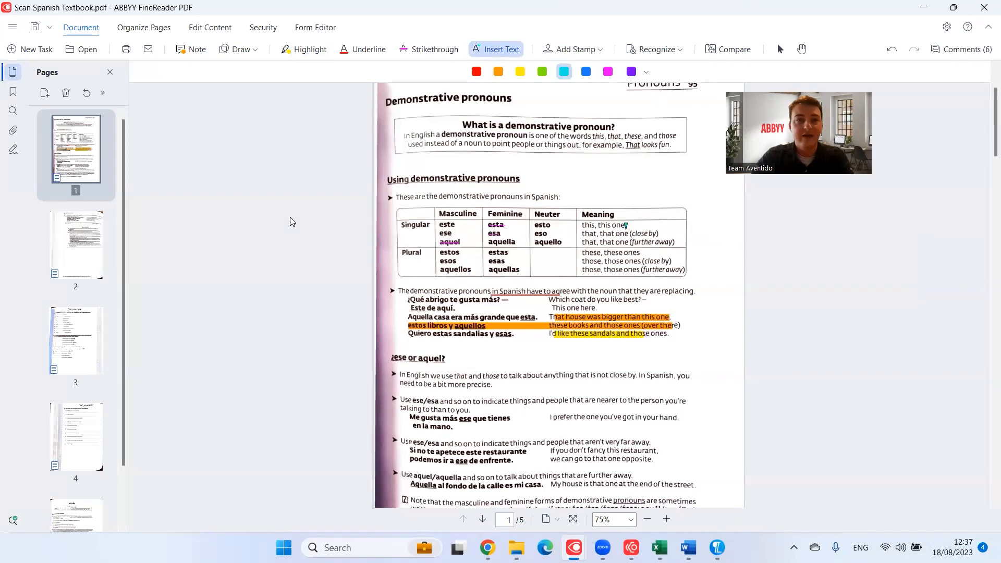
- Mark "Este de aquí." and "at do you like best?" with an orange note containing the comment "Note"
{"action": "left_click", "coordinate": [195, 55]}
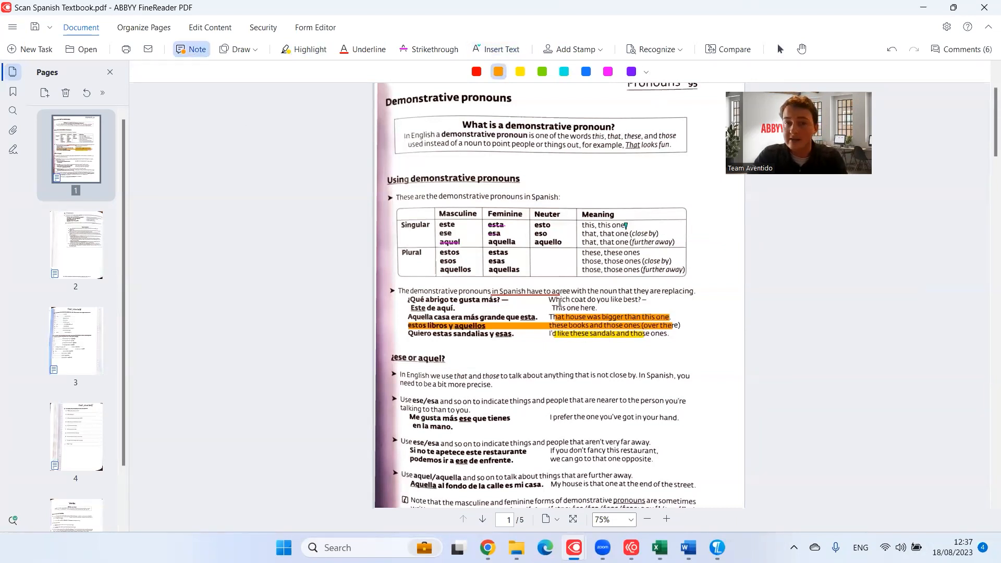
{"action": "left_click_drag", "start_coordinate": [550, 308], "coordinate": [584, 301]}
{"action": "type", "text": "Note"}
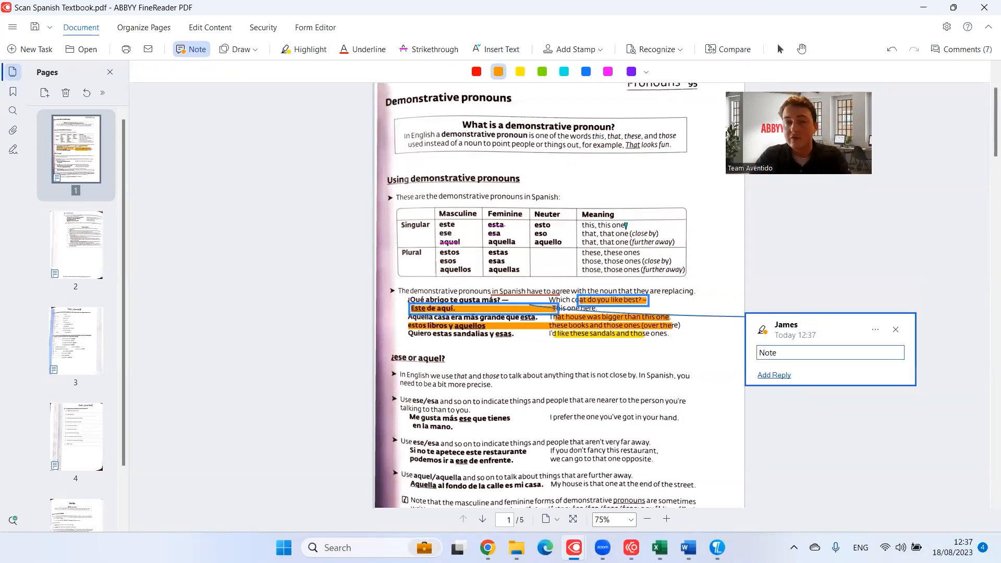
- Look at page 4, review the document's comments list, and jump to the accepted insertion comment on page 1
{"action": "left_click", "coordinate": [103, 340]}
{"action": "left_click", "coordinate": [87, 435]}
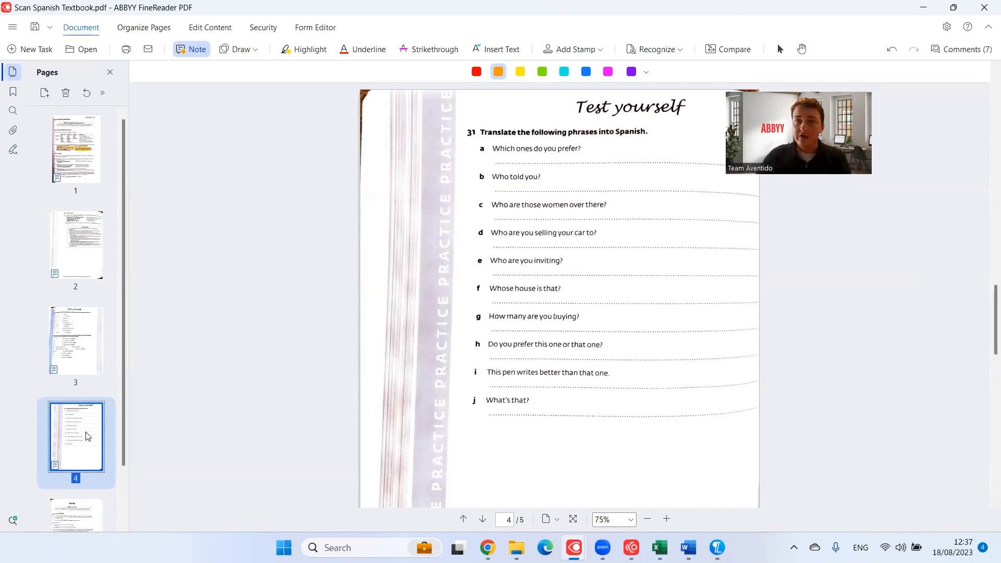
{"action": "left_click", "coordinate": [952, 50]}
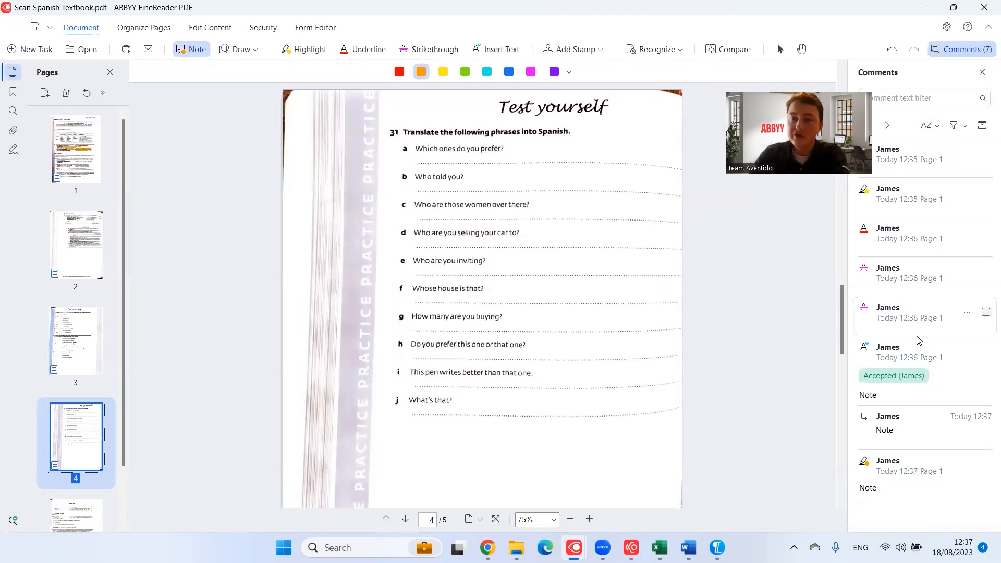
{"action": "left_click", "coordinate": [931, 369]}
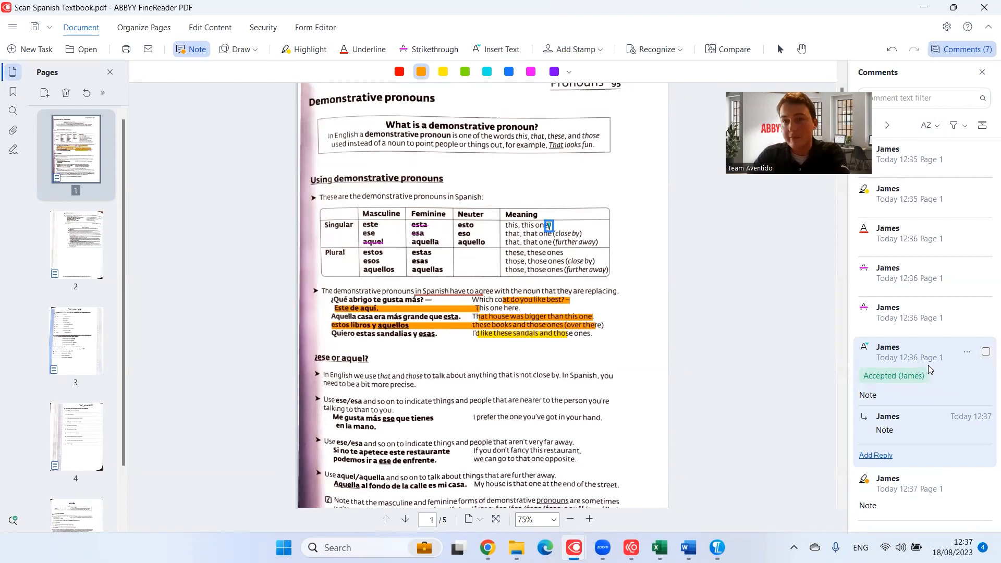
{"action": "left_click", "coordinate": [982, 72]}
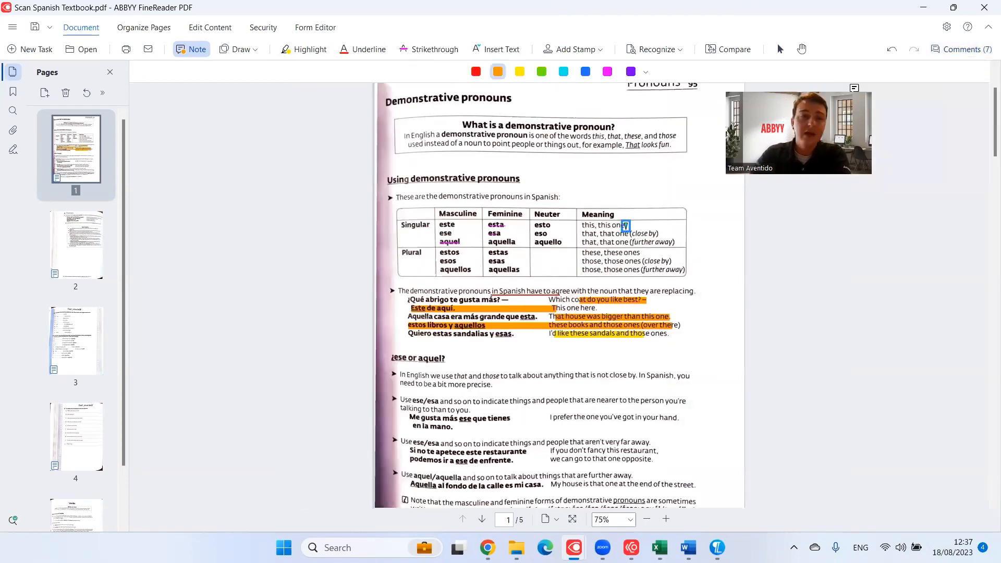
- Draw a light blue ink stroke from "este" to "esa" and a red line from "estos" to "estas" in the pronouns table
{"action": "left_click", "coordinate": [238, 50]}
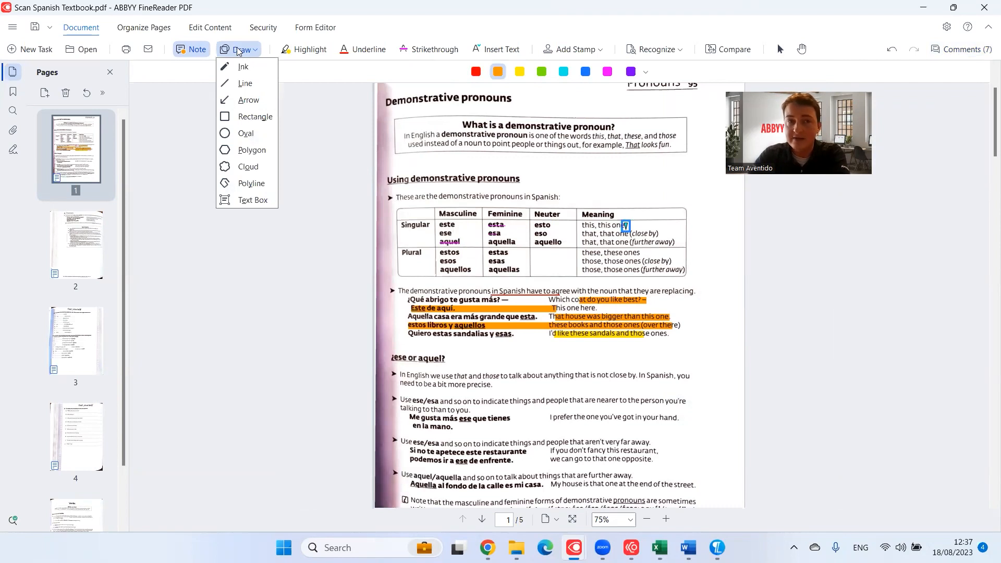
{"action": "left_click", "coordinate": [241, 66]}
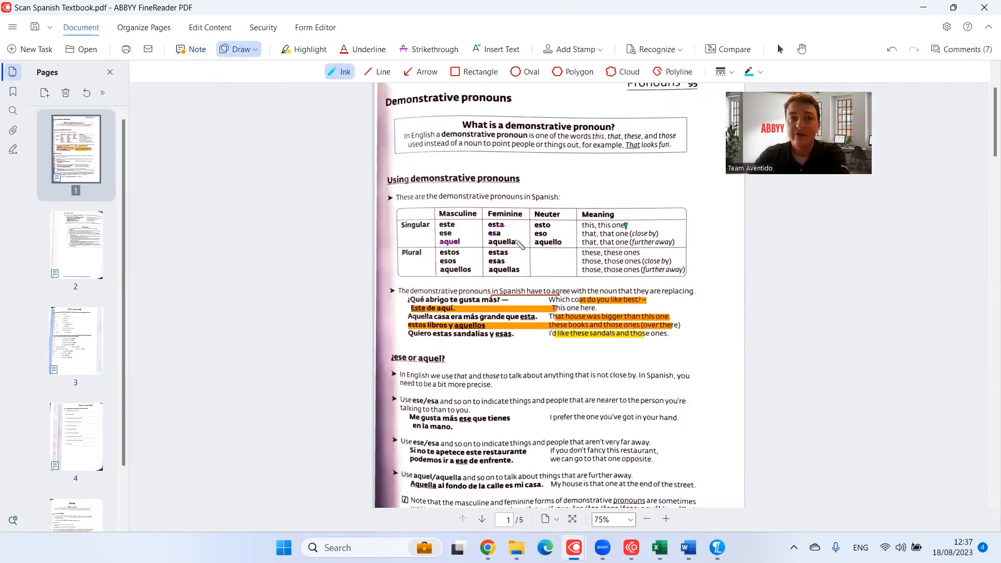
{"action": "left_click_drag", "start_coordinate": [458, 224], "coordinate": [484, 239]}
{"action": "left_click", "coordinate": [378, 71]}
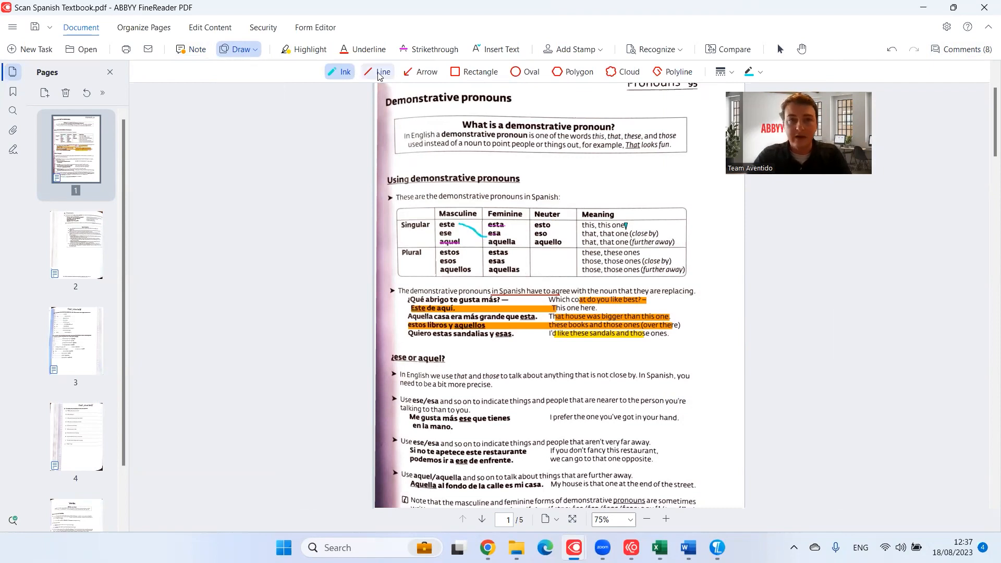
{"action": "left_click_drag", "start_coordinate": [463, 252], "coordinate": [488, 252]}
- Draw a red arrow from "aquellos" to "esas" and a red oval around "these, these ones" in the plural row
{"action": "left_click", "coordinate": [405, 74]}
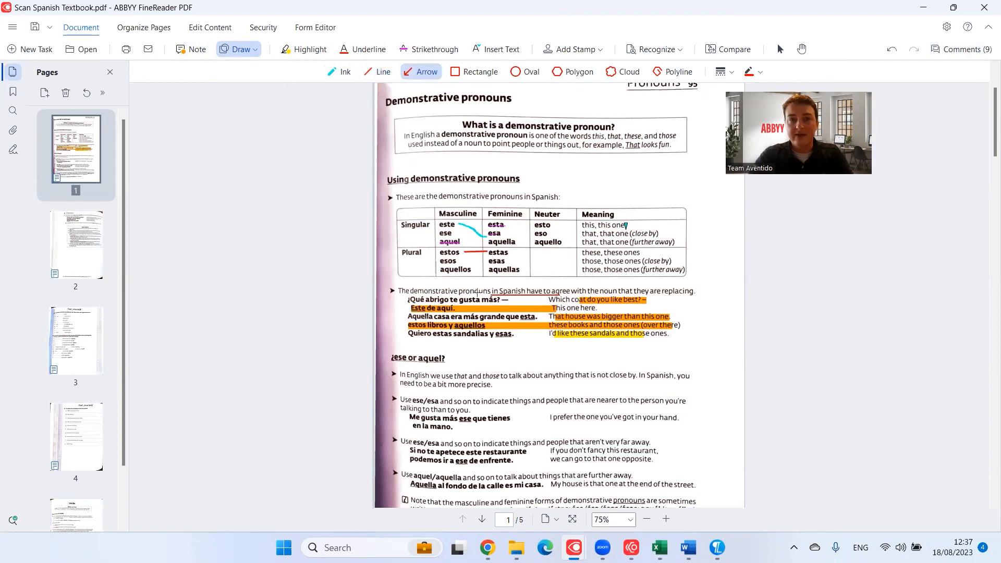
{"action": "left_click_drag", "start_coordinate": [475, 273], "coordinate": [486, 260]}
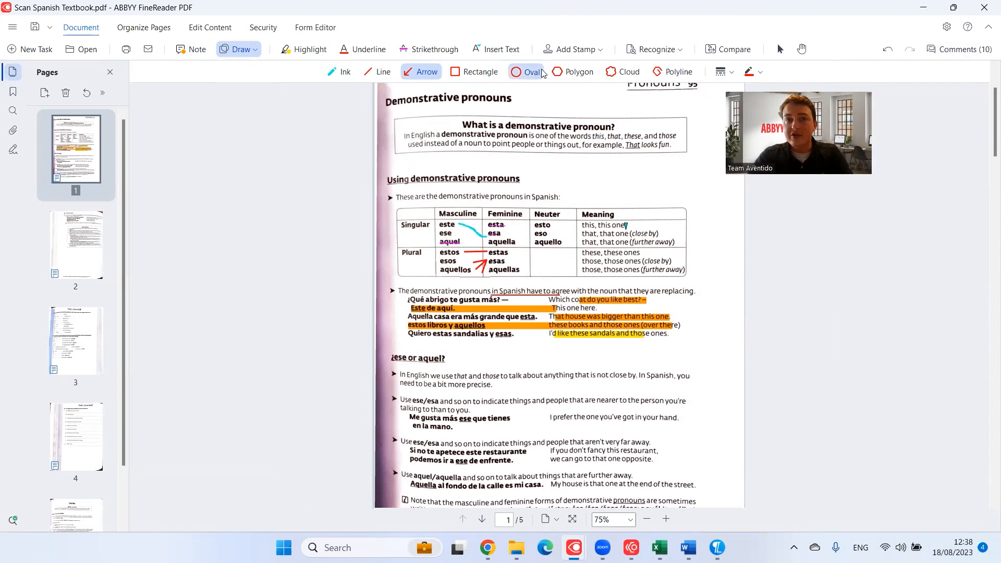
{"action": "left_click", "coordinate": [525, 71]}
{"action": "left_click_drag", "start_coordinate": [582, 246], "coordinate": [632, 259]}
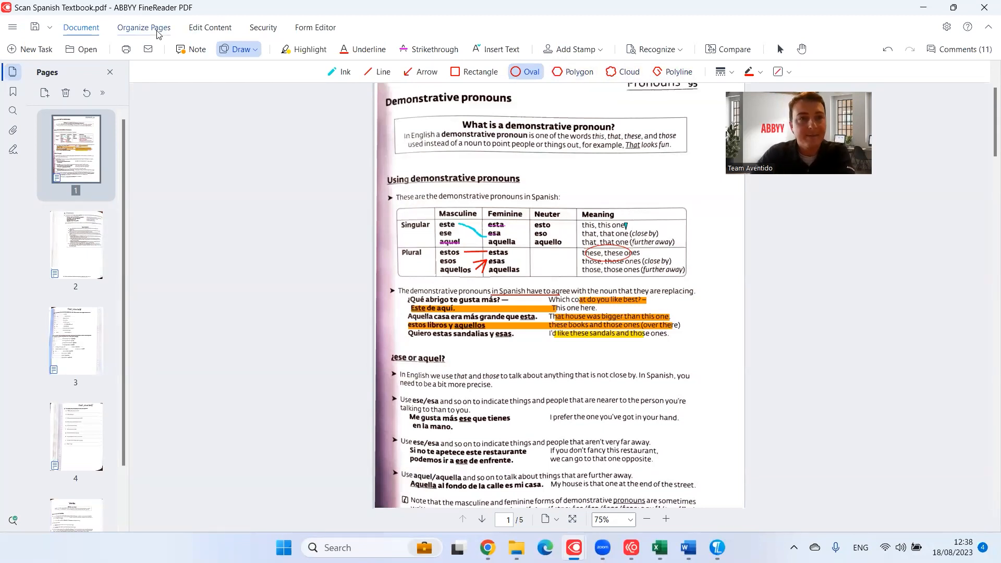
- Look over the five pages and the available page tools in the page organization view
{"action": "left_click", "coordinate": [144, 29]}
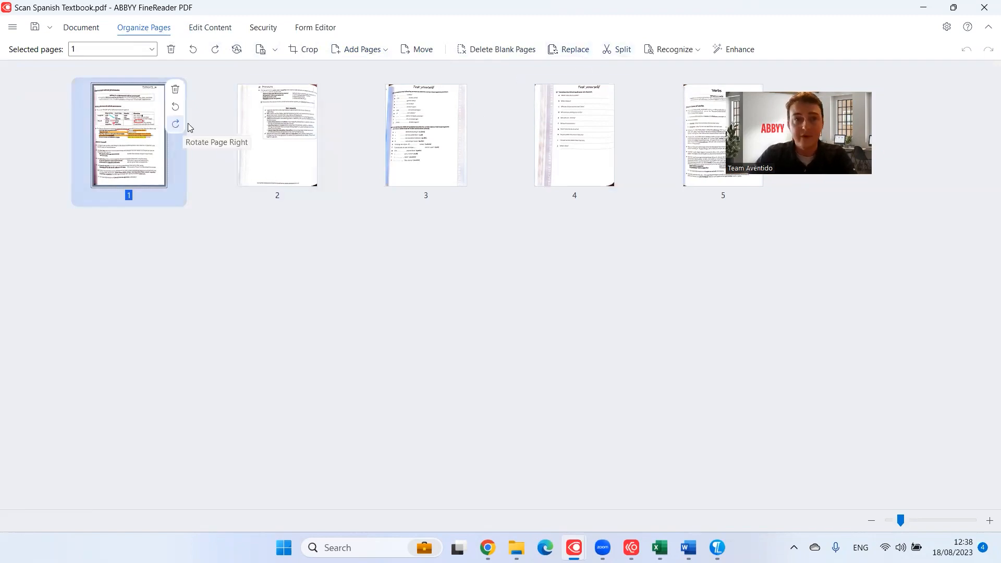
{"action": "left_click", "coordinate": [83, 28]}
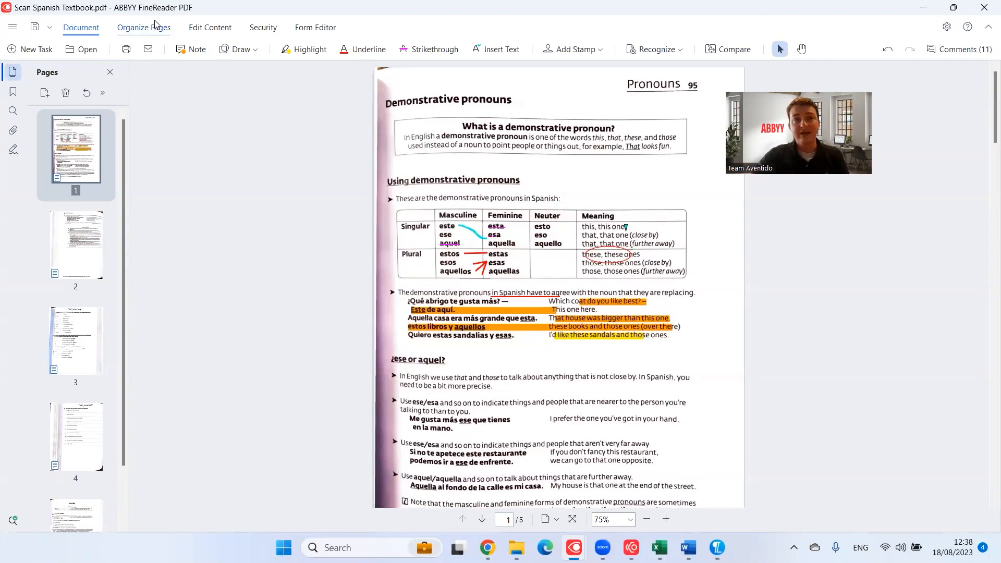
- Open page 1 for content editing
{"action": "left_click", "coordinate": [192, 28]}
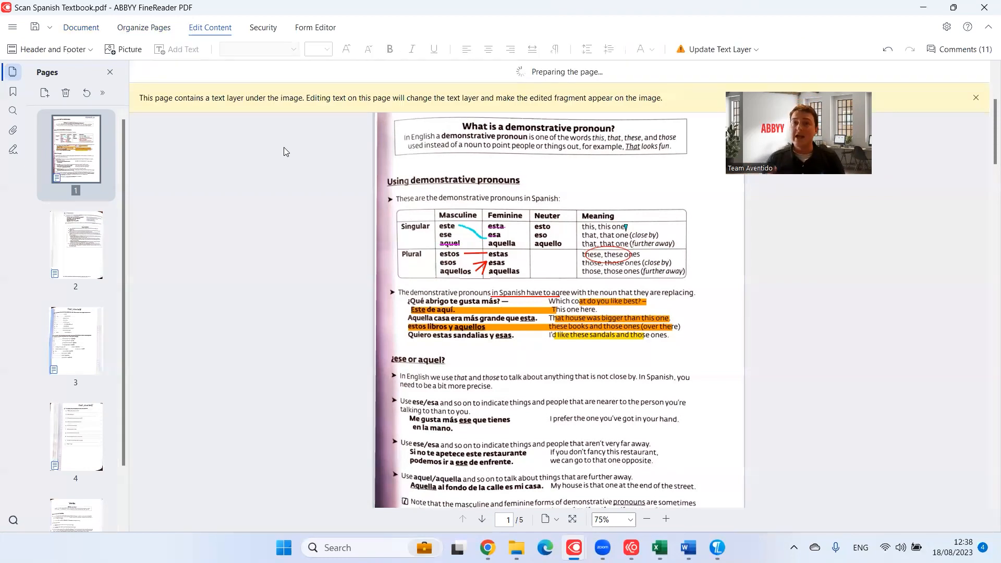